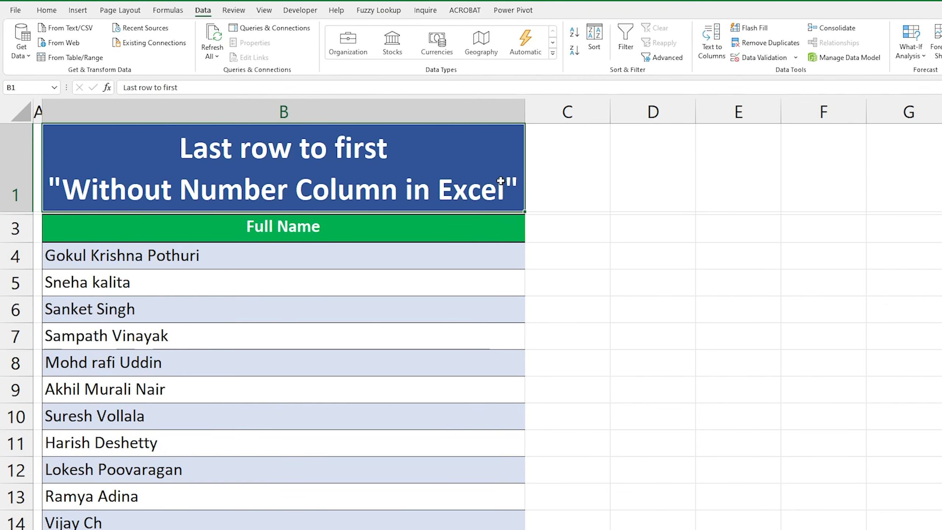
Examine the Full Name list from its header down to the last rows and back to the title
{"action": "left_click", "coordinate": [236, 236]}
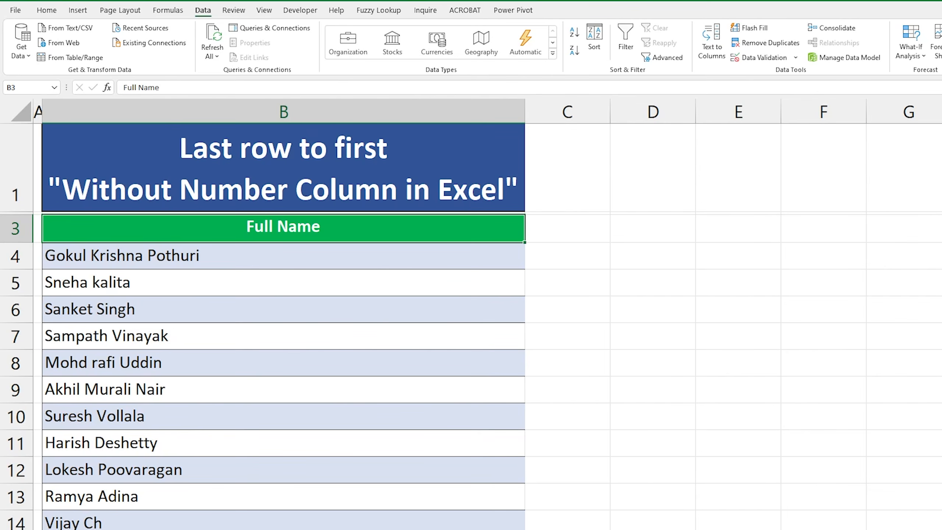
{"action": "scroll", "coordinate": [282, 334], "scroll_direction": "down", "scroll_amount": 5}
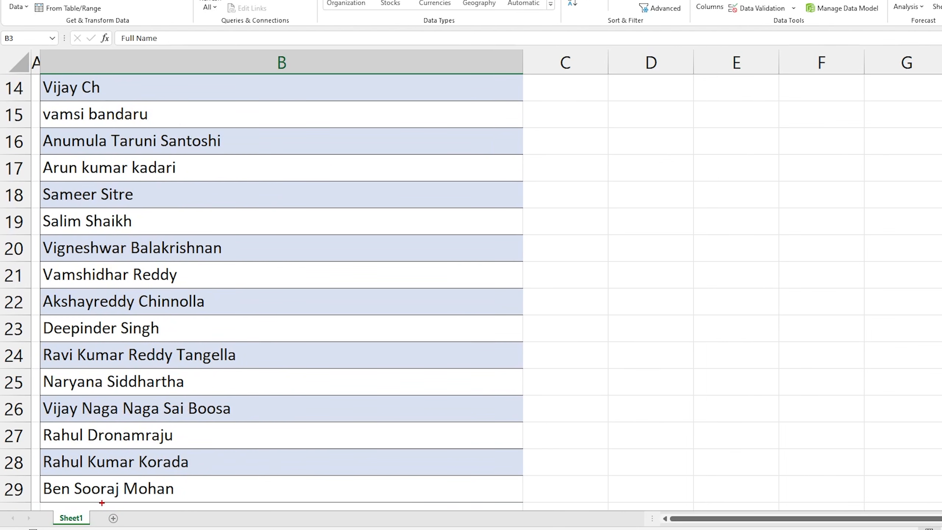
{"action": "mouse_move", "coordinate": [29, 475]}
{"action": "left_mouse_down"}
{"action": "mouse_move", "coordinate": [65, 496]}
{"action": "mouse_move", "coordinate": [209, 507]}
{"action": "left_mouse_up"}
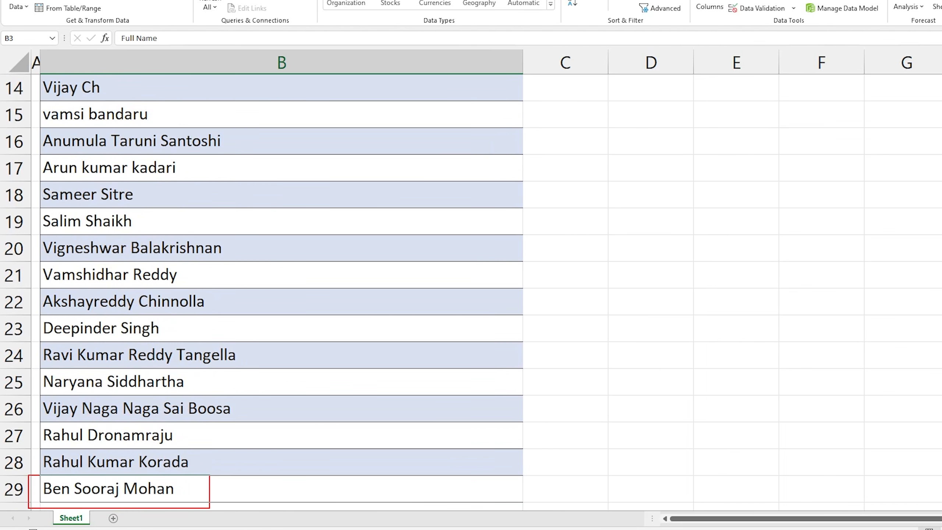
{"action": "mouse_move", "coordinate": [38, 452]}
{"action": "left_mouse_down"}
{"action": "mouse_move", "coordinate": [159, 481]}
{"action": "mouse_move", "coordinate": [204, 482]}
{"action": "mouse_move", "coordinate": [326, 448]}
{"action": "left_mouse_up"}
{"action": "left_click_drag", "start_coordinate": [210, 462], "coordinate": [300, 427]}
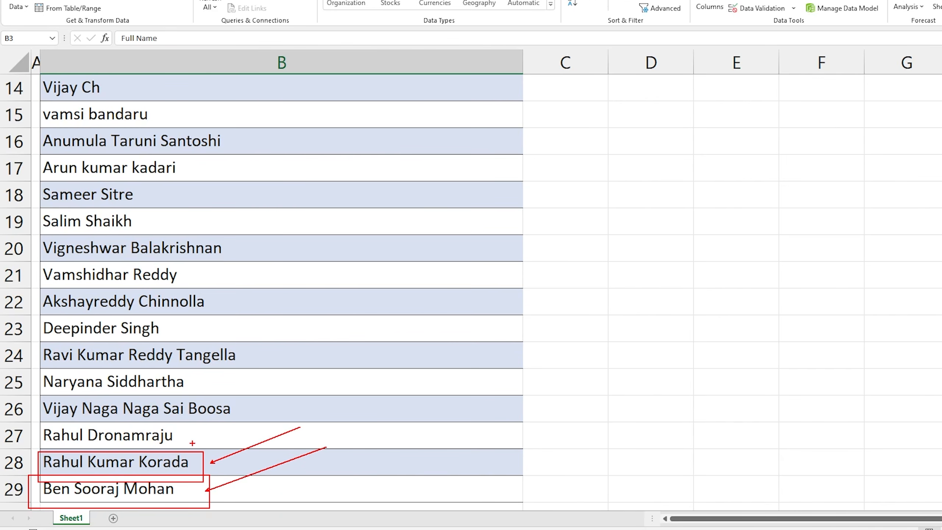
{"action": "left_click_drag", "start_coordinate": [188, 436], "coordinate": [322, 374]}
{"action": "key", "text": "Escape"}
{"action": "scroll", "coordinate": [551, 234], "scroll_direction": "up", "scroll_amount": 5}
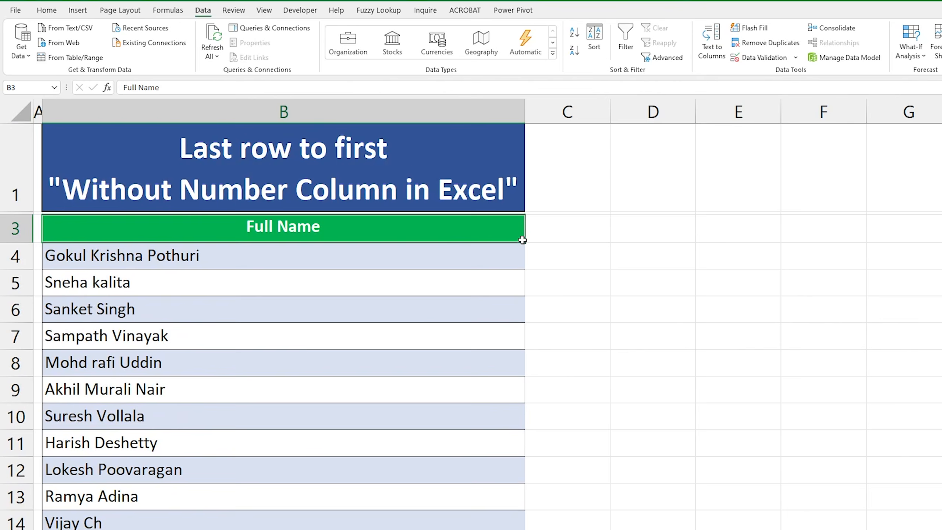
{"action": "mouse_move", "coordinate": [63, 160]}
{"action": "left_mouse_down"}
{"action": "mouse_move", "coordinate": [111, 176]}
{"action": "mouse_move", "coordinate": [519, 230]}
{"action": "mouse_move", "coordinate": [522, 221]}
{"action": "left_mouse_up"}
{"action": "key", "text": "Escape"}
Number the names in column C by entering 1, 2 and 3 from C4 and filling the series down the list
{"action": "left_click", "coordinate": [561, 262]}
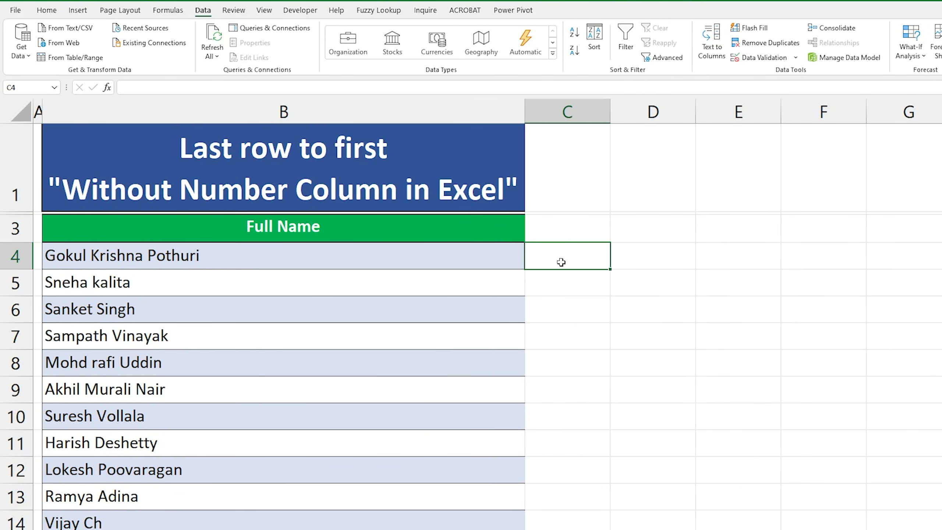
{"action": "type", "text": "1"}
{"action": "key", "text": "Return"}
{"action": "type", "text": "2"}
{"action": "key", "text": "Return"}
{"action": "type", "text": "3"}
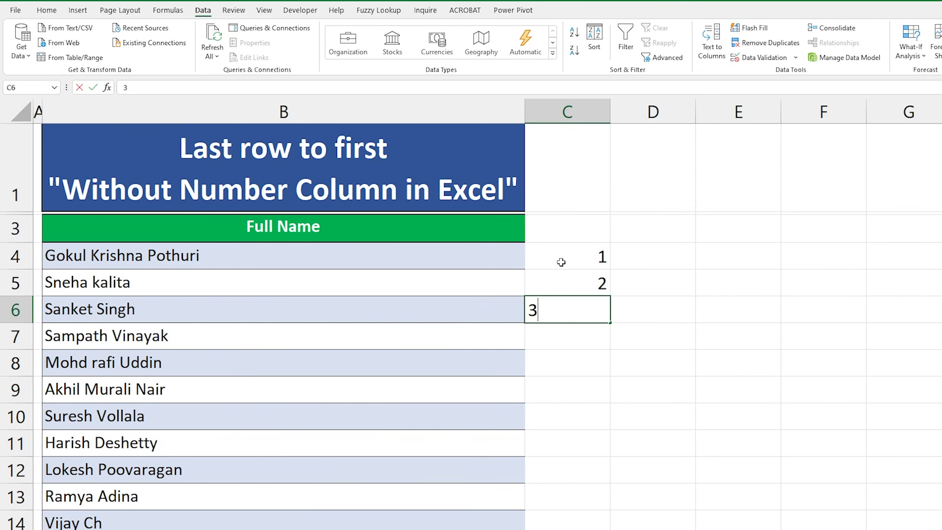
{"action": "left_click", "coordinate": [561, 262]}
{"action": "key", "text": "shift+Down"}
{"action": "key", "text": "shift+Down"}
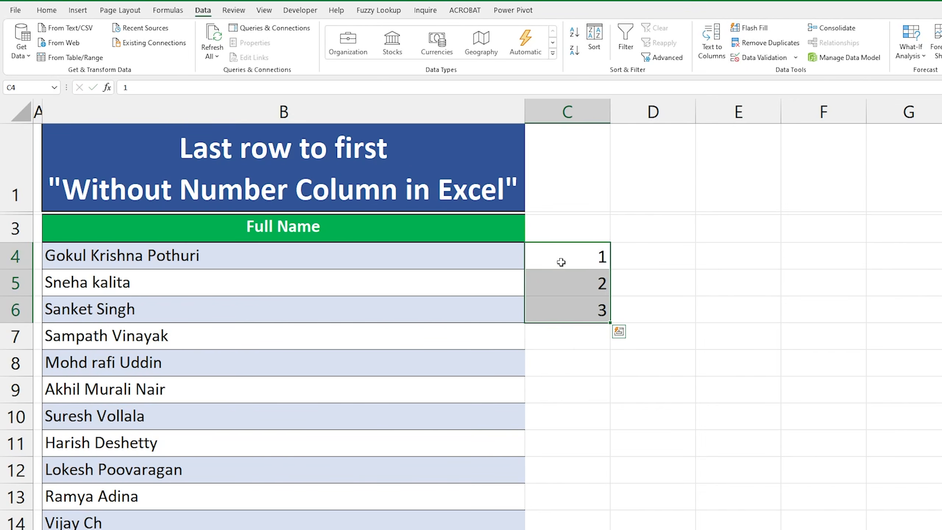
{"action": "double_click", "coordinate": [610, 325]}
Add a filter to header row 3 and sort the rows by column C from largest to smallest
{"action": "left_click", "coordinate": [581, 236]}
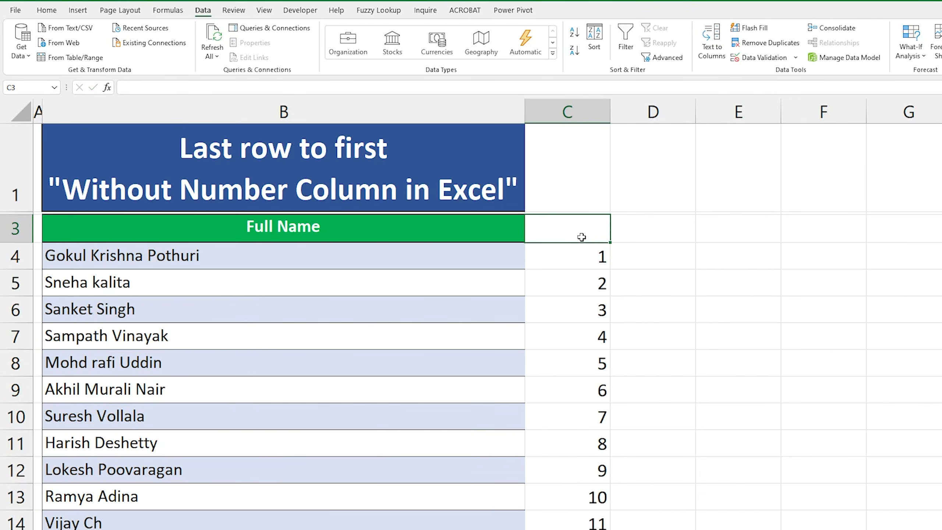
{"action": "key", "text": "ctrl+shift+l"}
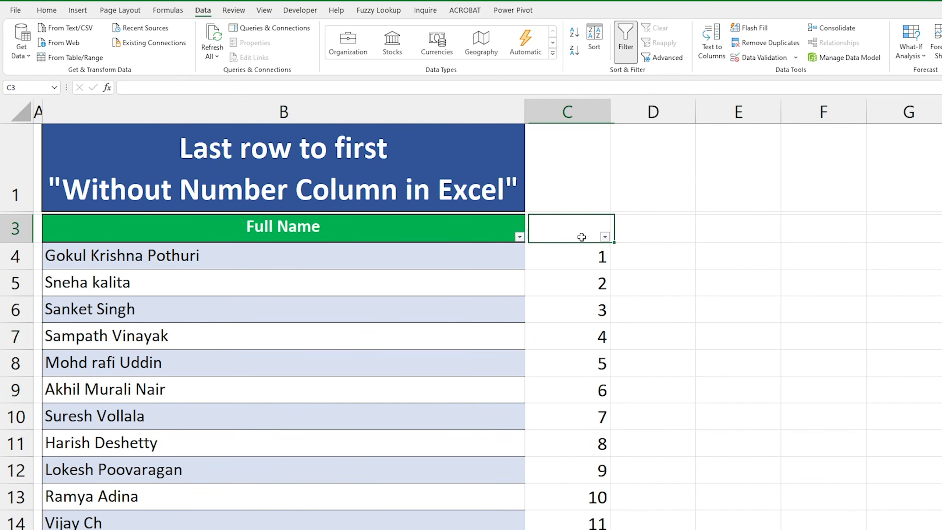
{"action": "left_click", "coordinate": [604, 237]}
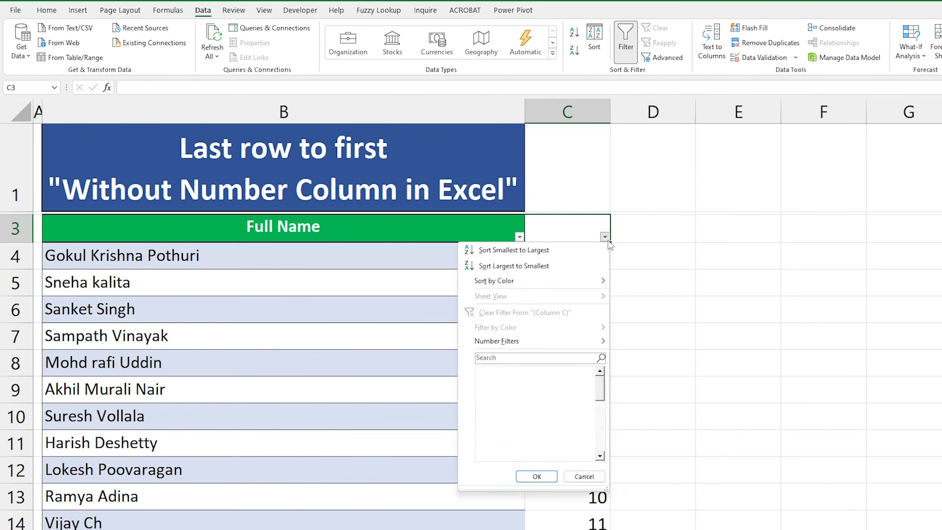
{"action": "left_click", "coordinate": [528, 266]}
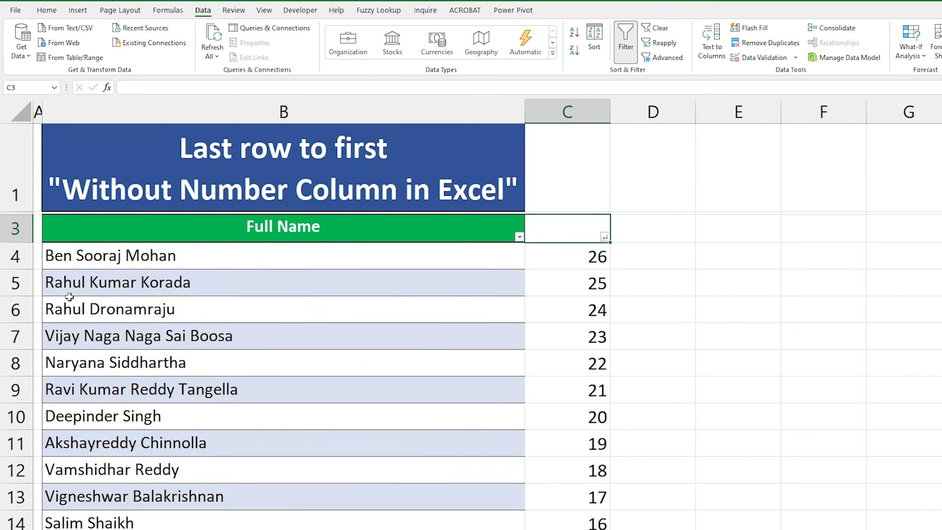
Sort the rows by column C from smallest to largest
{"action": "left_click", "coordinate": [604, 237]}
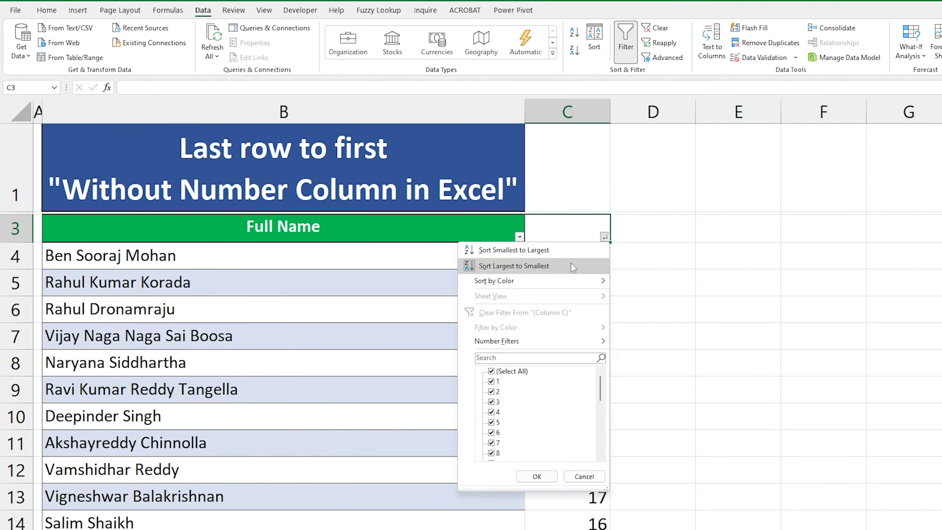
{"action": "left_click", "coordinate": [527, 247]}
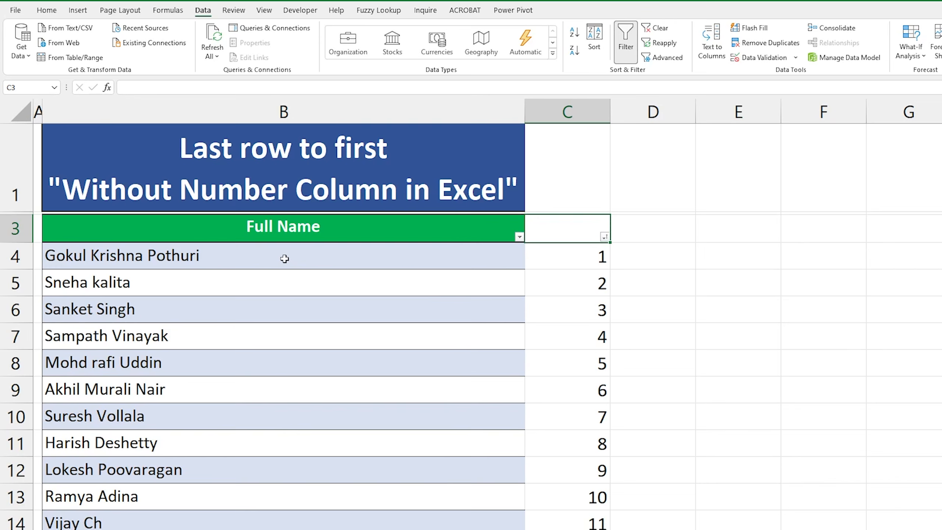
{"action": "mouse_move", "coordinate": [43, 167]}
{"action": "left_mouse_down"}
{"action": "mouse_move", "coordinate": [377, 210]}
{"action": "mouse_move", "coordinate": [521, 209]}
{"action": "left_mouse_up"}
Delete the number column C and remove the filter from the Full Name header
{"action": "left_click", "coordinate": [576, 111]}
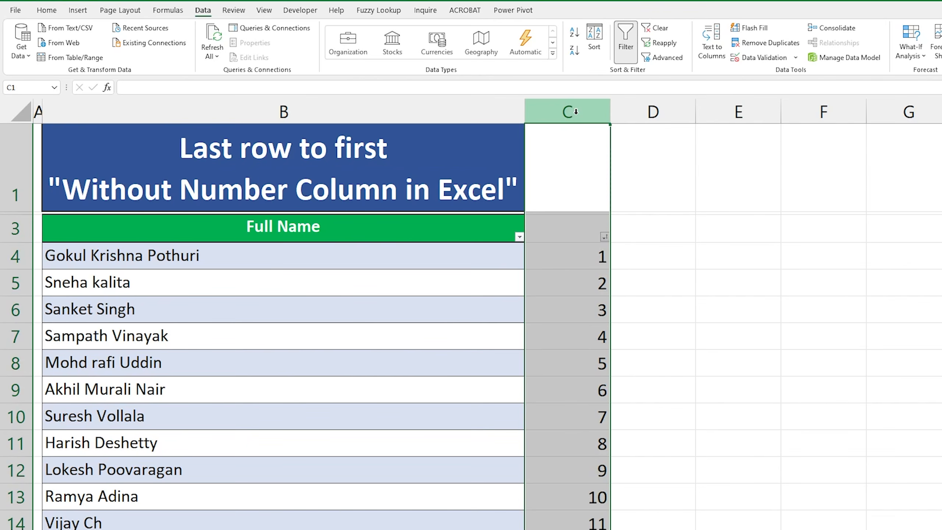
{"action": "key", "text": "ctrl+minus"}
{"action": "left_click", "coordinate": [432, 240]}
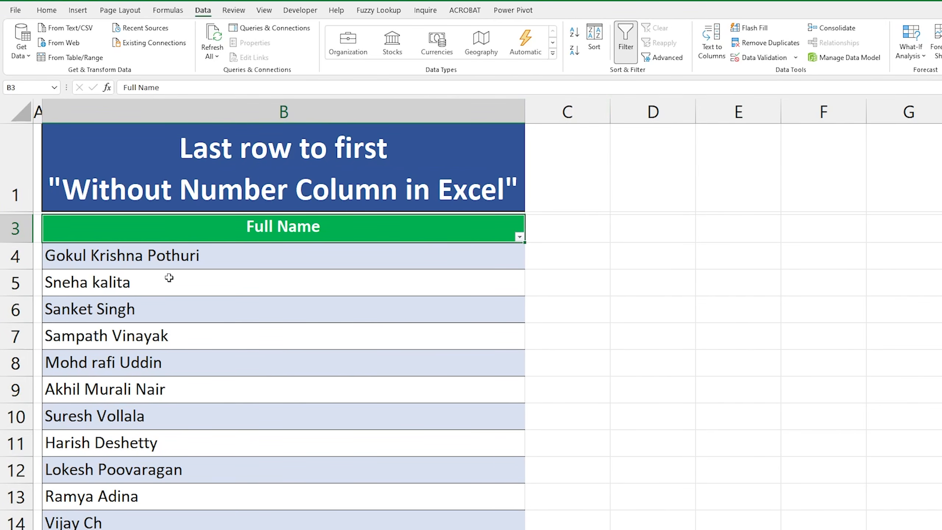
{"action": "key", "text": "ctrl+shift+l"}
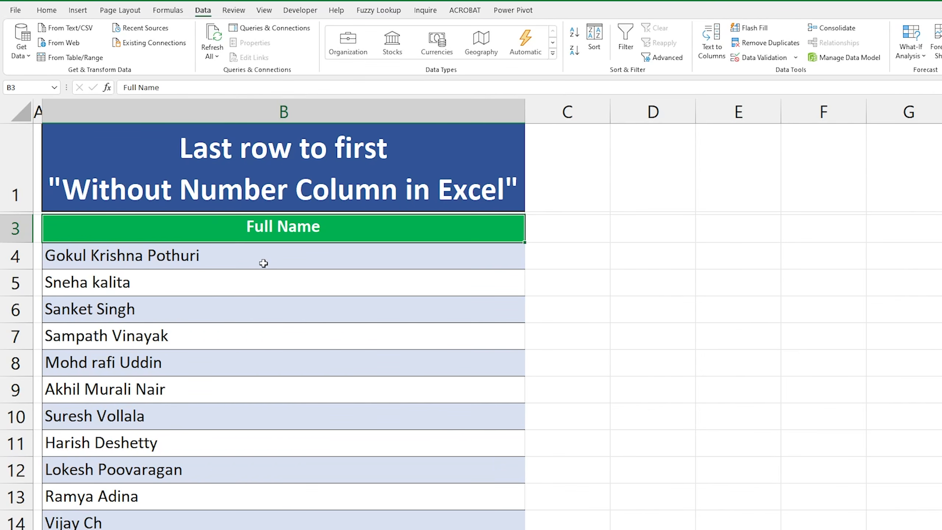
Select the list from the Full Name header in B3 through the last name and name the range Top_Botton
{"action": "double_click", "coordinate": [350, 242], "text": "shift"}
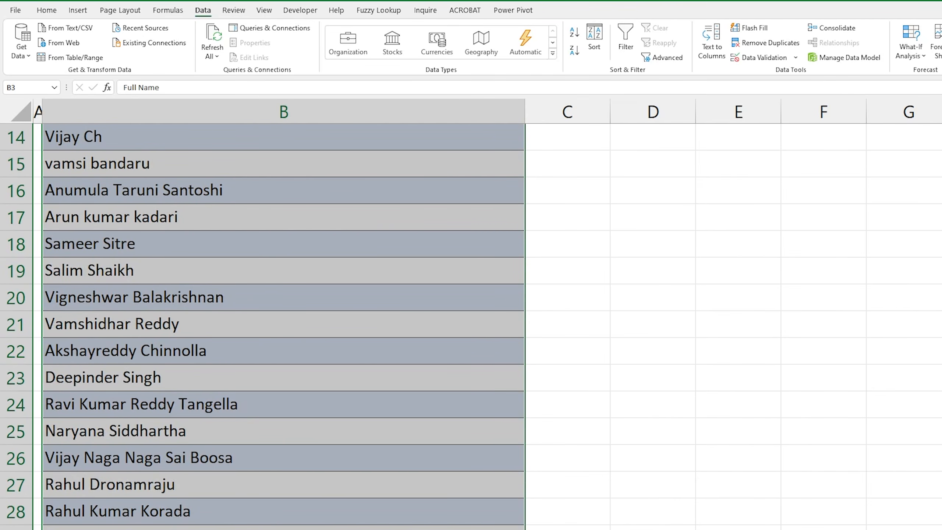
{"action": "scroll", "coordinate": [368, 256], "scroll_direction": "up", "scroll_amount": 5}
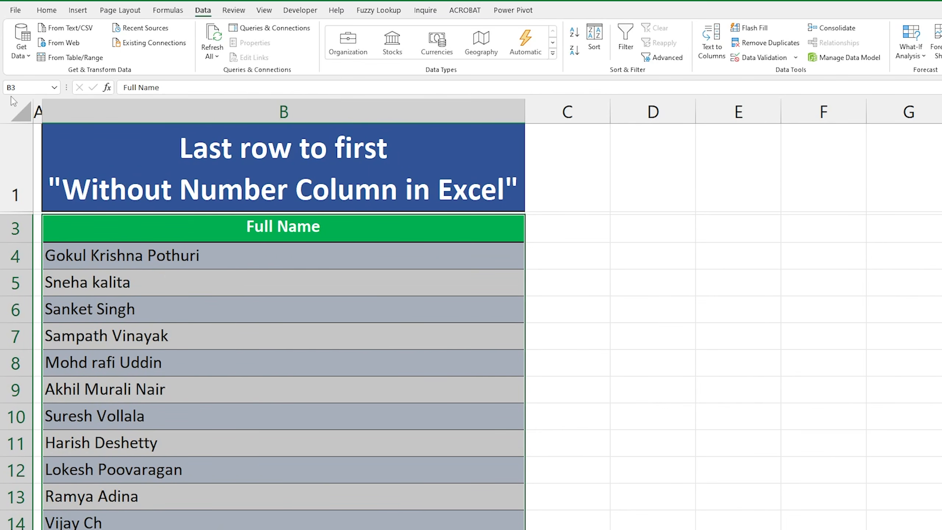
{"action": "key", "text": "ctrl+2"}
{"action": "left_click_drag", "start_coordinate": [0, 73], "coordinate": [79, 106]}
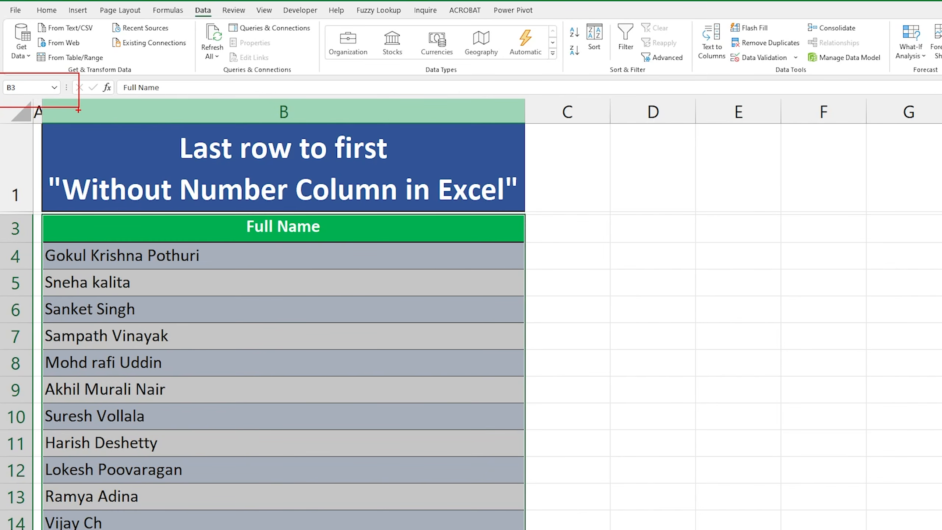
{"action": "key", "text": "Escape"}
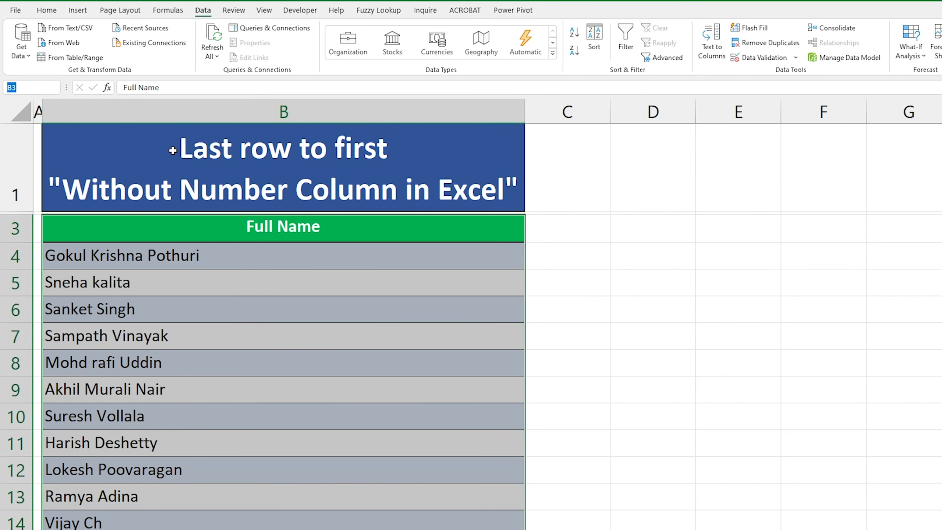
{"action": "type", "text": "Top_Bottom"}
{"action": "key", "text": "Return"}
Reselect the list from the Full Name header through the last name and check its range name
{"action": "left_click", "coordinate": [238, 227]}
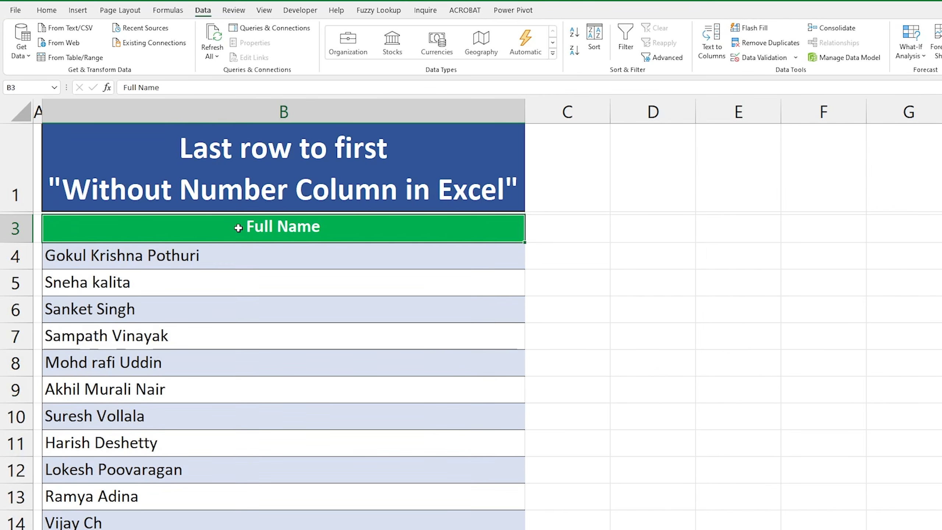
{"action": "key", "text": "ctrl+shift+Down"}
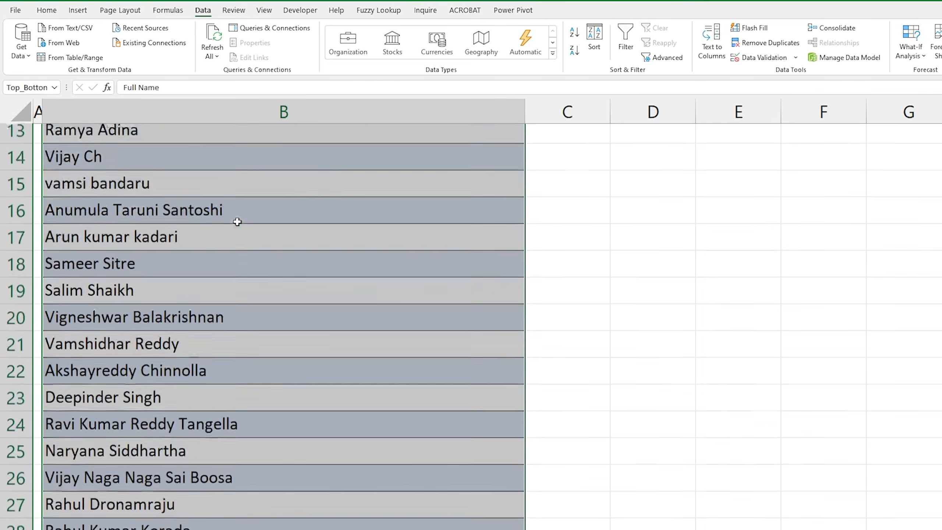
{"action": "key", "text": "ctrl+2"}
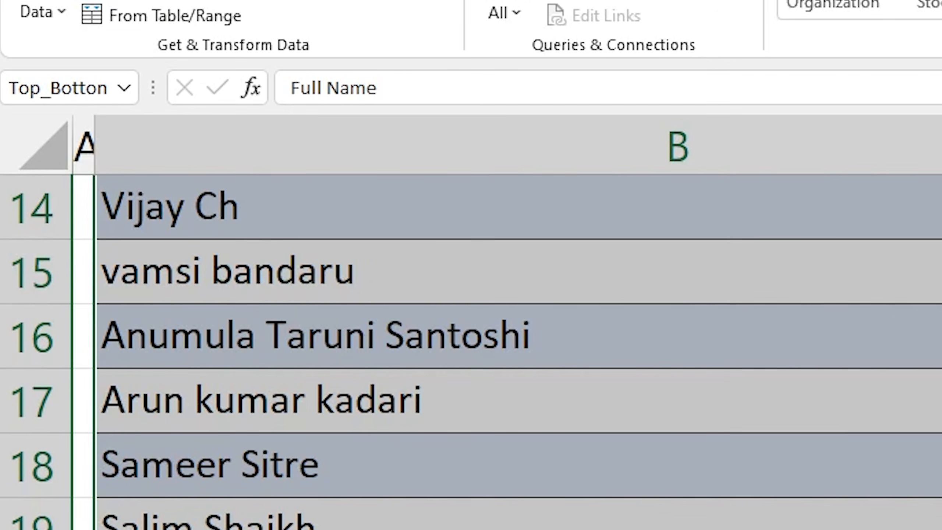
{"action": "left_click_drag", "start_coordinate": [0, 49], "coordinate": [177, 132]}
{"action": "key", "text": "Escape"}
{"action": "scroll", "coordinate": [691, 462], "scroll_direction": "up", "scroll_amount": 5}
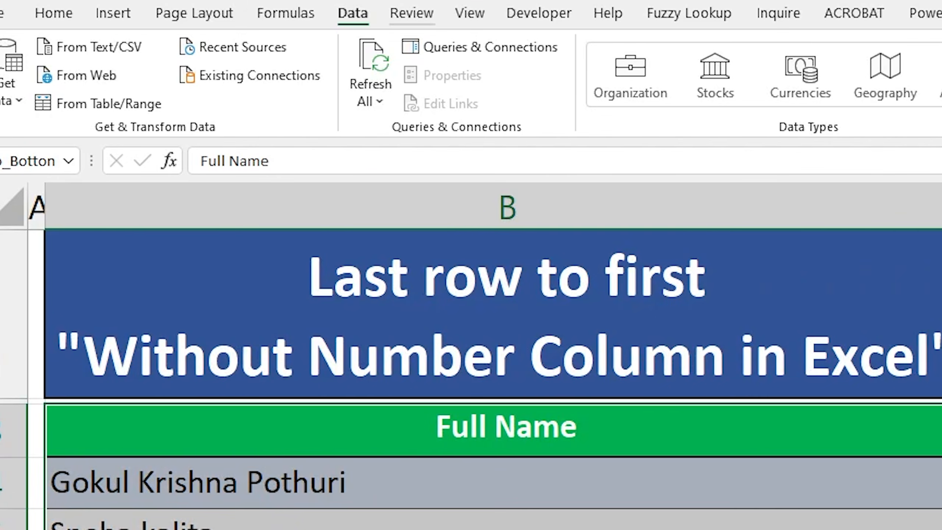
Load the selected Top_Botton range into the Power Query Editor as a query from a table or range
{"action": "left_click_drag", "start_coordinate": [306, 1], "coordinate": [404, 52]}
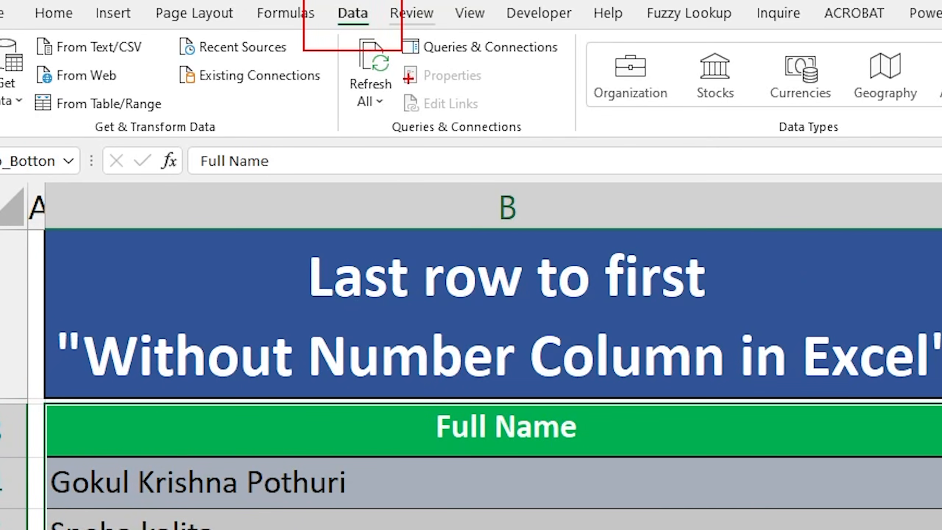
{"action": "key", "text": "Escape"}
{"action": "key", "text": "ctrl+2"}
{"action": "mouse_move", "coordinate": [17, 83]}
{"action": "left_mouse_down"}
{"action": "mouse_move", "coordinate": [116, 118]}
{"action": "mouse_move", "coordinate": [217, 129]}
{"action": "left_mouse_up"}
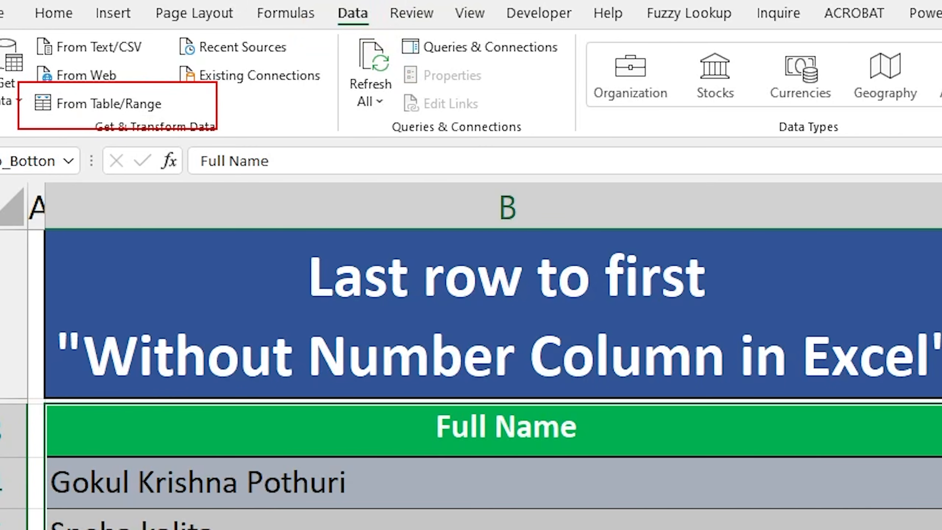
{"action": "key", "text": "Escape"}
{"action": "left_click", "coordinate": [111, 103]}
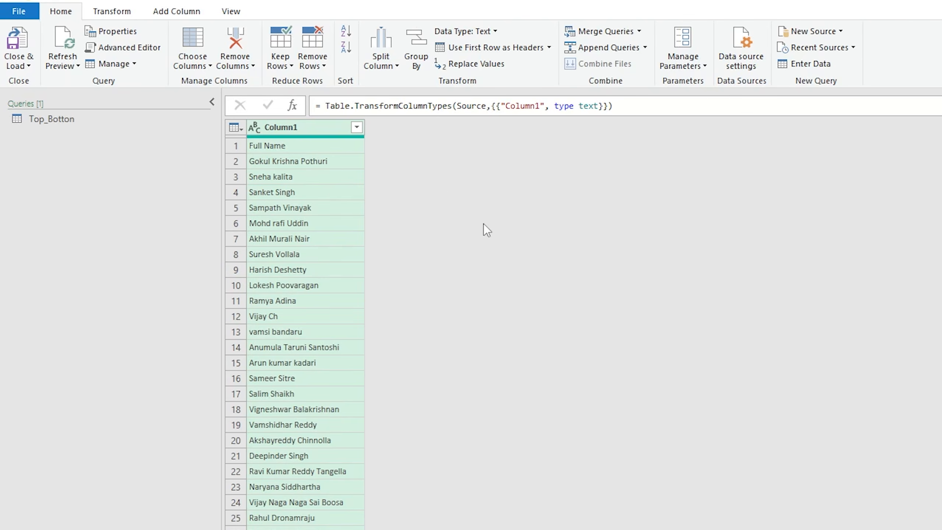
Add an index column starting from 0 to the Top_Botton query
{"action": "left_click_drag", "start_coordinate": [145, 1], "coordinate": [219, 29]}
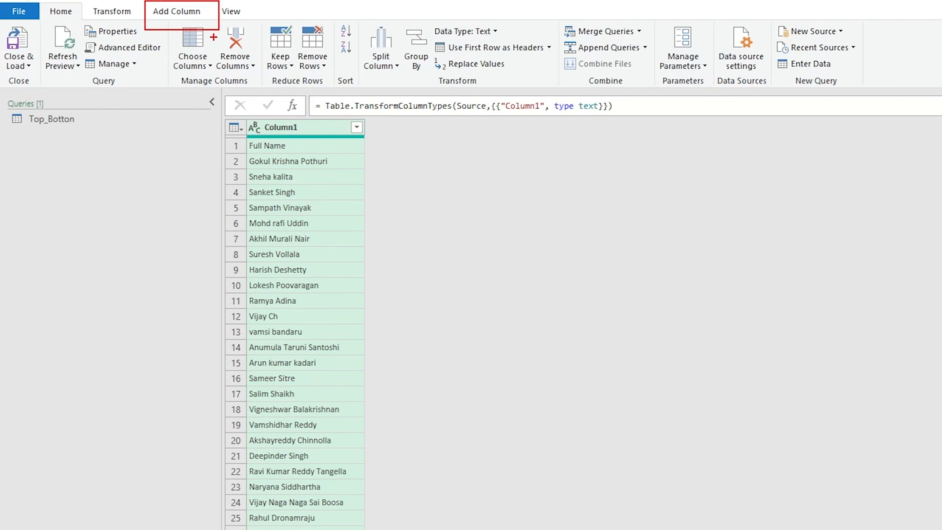
{"action": "left_click", "coordinate": [174, 11]}
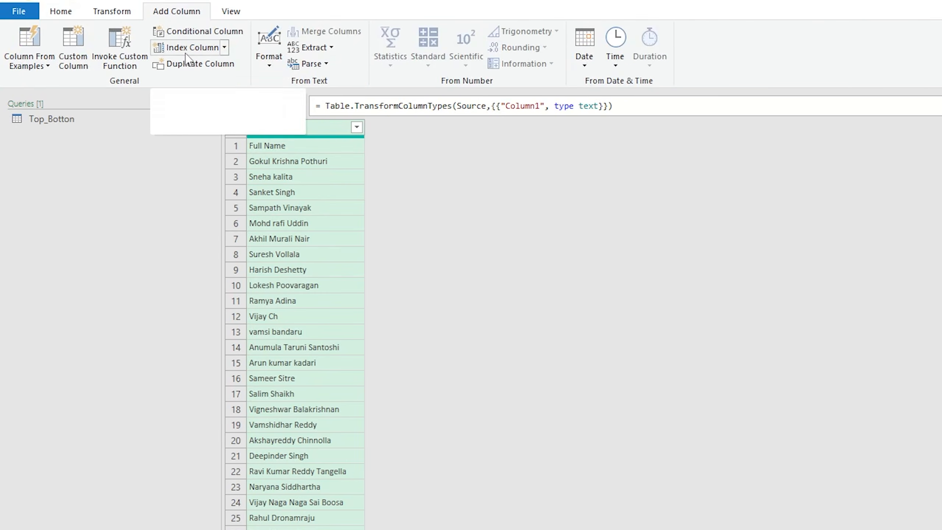
{"action": "left_click", "coordinate": [226, 47]}
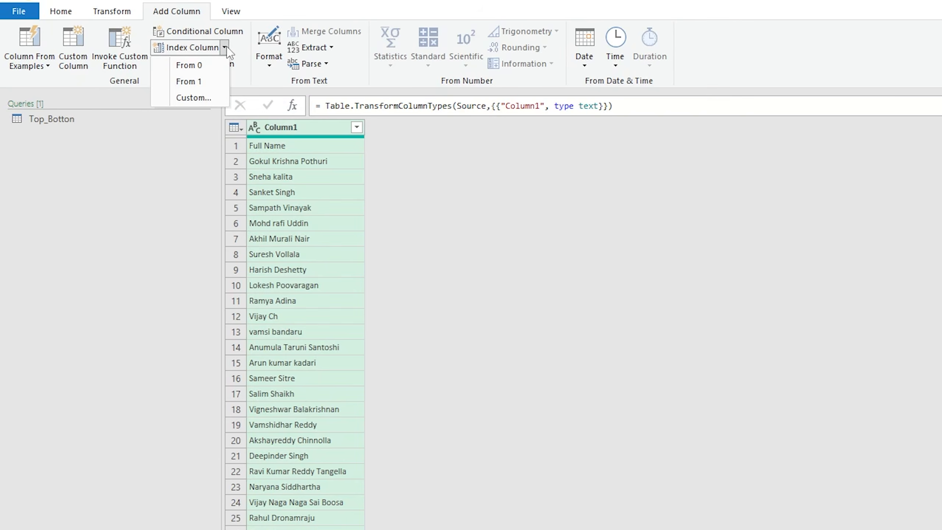
{"action": "left_click", "coordinate": [189, 66]}
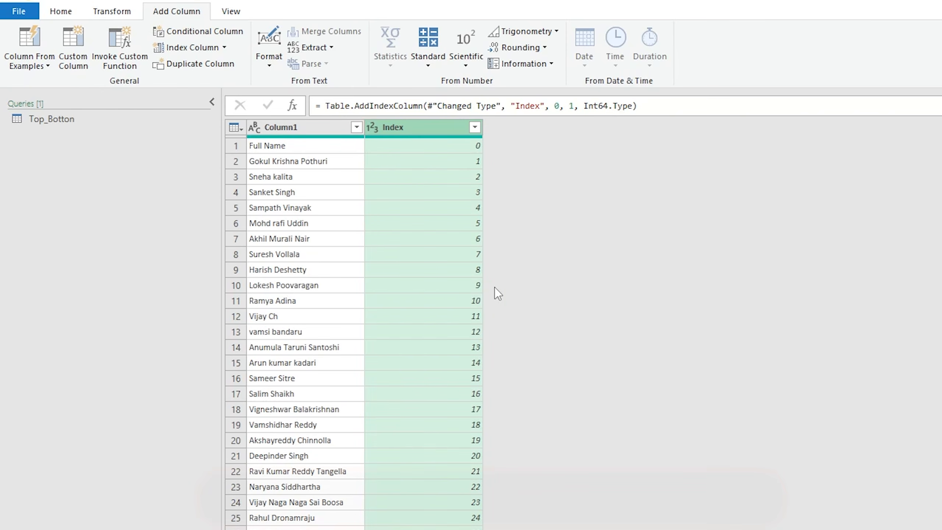
Sort the query by the Index column in descending order
{"action": "left_click_drag", "start_coordinate": [432, 131], "coordinate": [500, 126]}
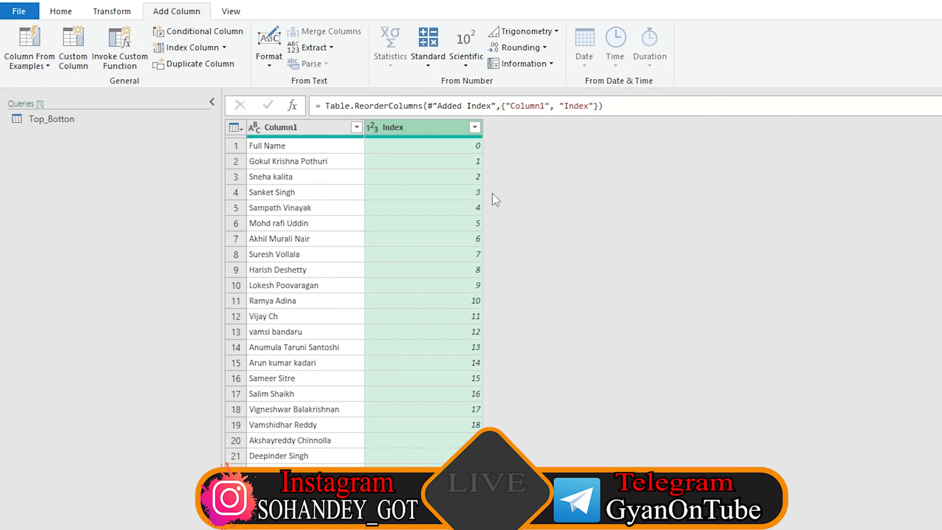
{"action": "left_click", "coordinate": [474, 127]}
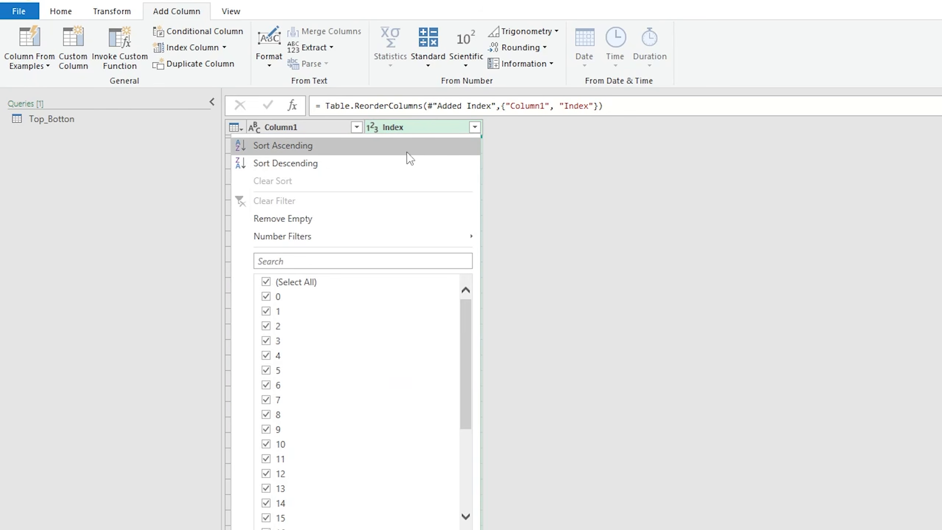
{"action": "left_click", "coordinate": [298, 163]}
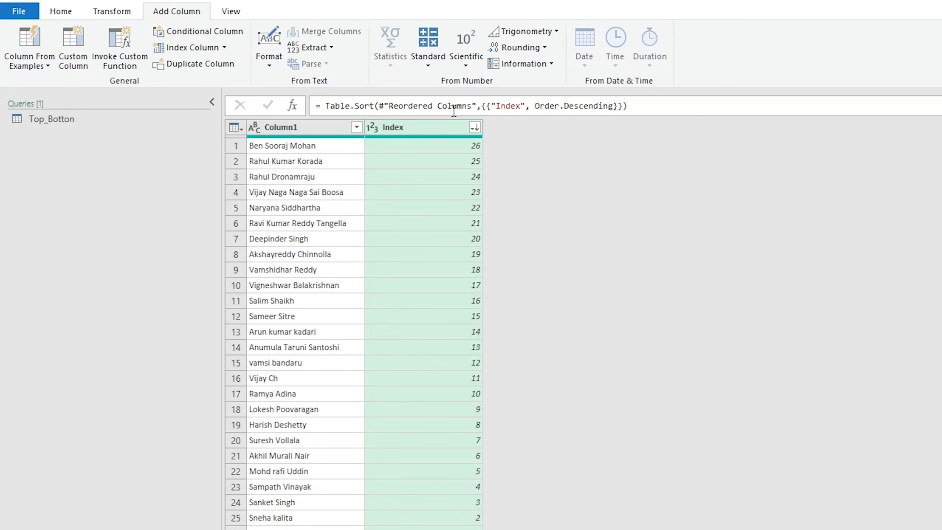
Remove the Index column from the query and load the result as a table to the existing worksheet at Sheet1 cell D3
{"action": "right_click", "coordinate": [427, 126]}
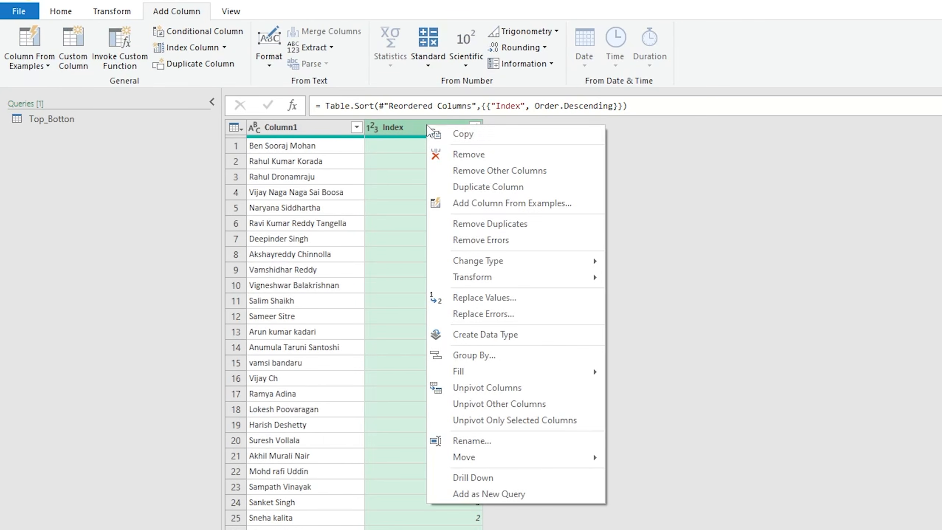
{"action": "left_click", "coordinate": [474, 158]}
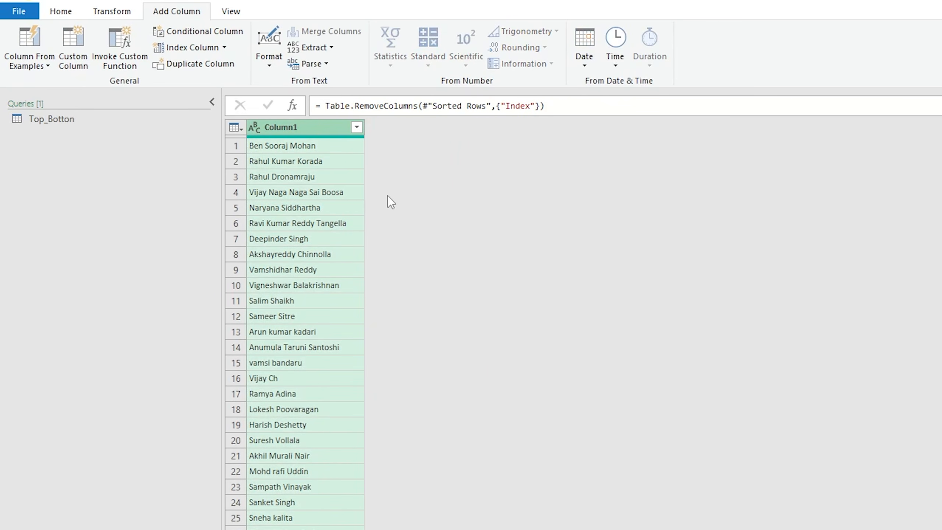
{"action": "left_click", "coordinate": [57, 12]}
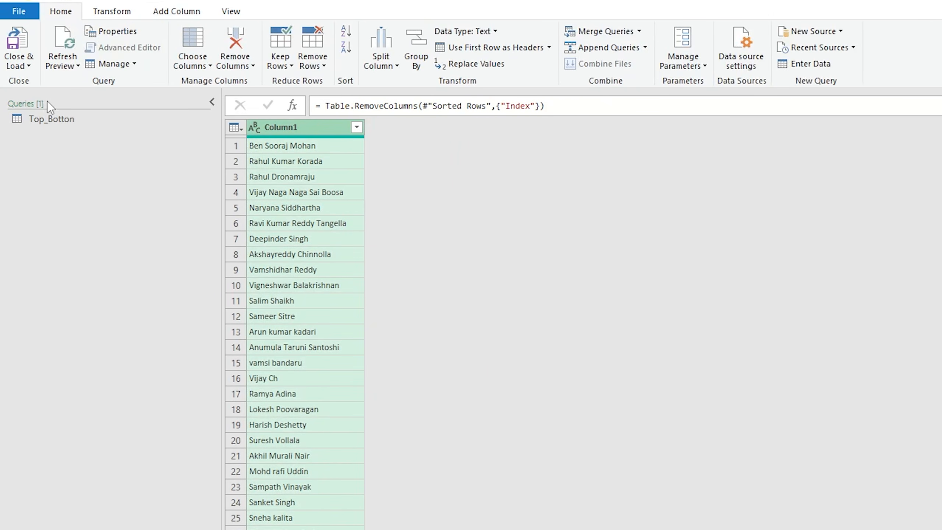
{"action": "left_click", "coordinate": [17, 68]}
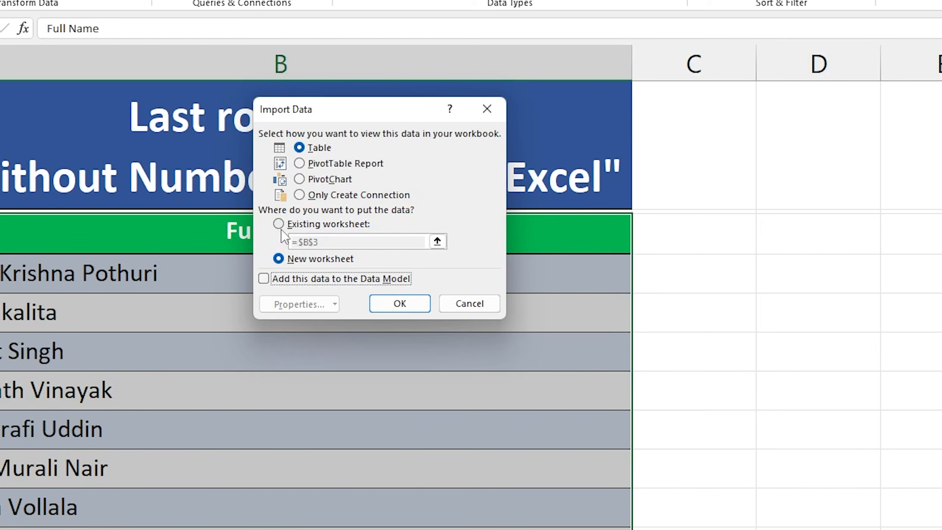
{"action": "left_click", "coordinate": [282, 224]}
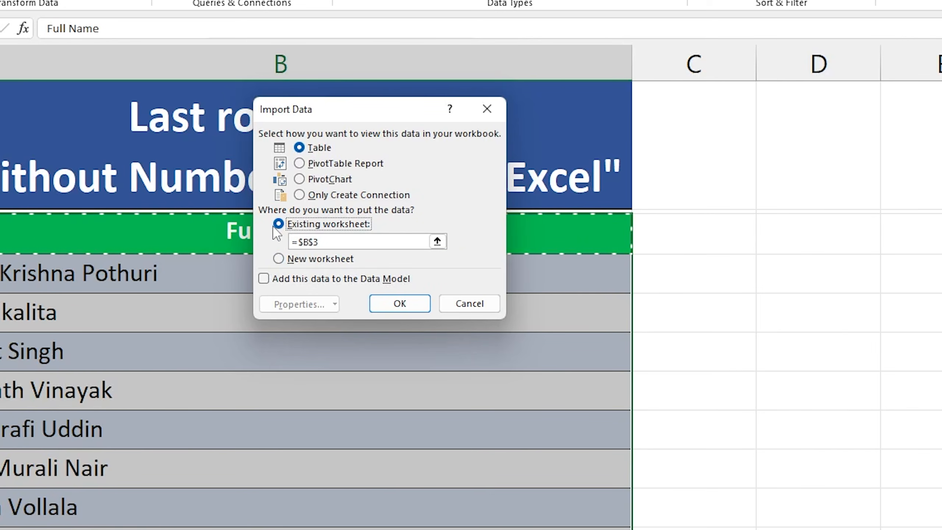
{"action": "left_click_drag", "start_coordinate": [358, 242], "coordinate": [292, 241]}
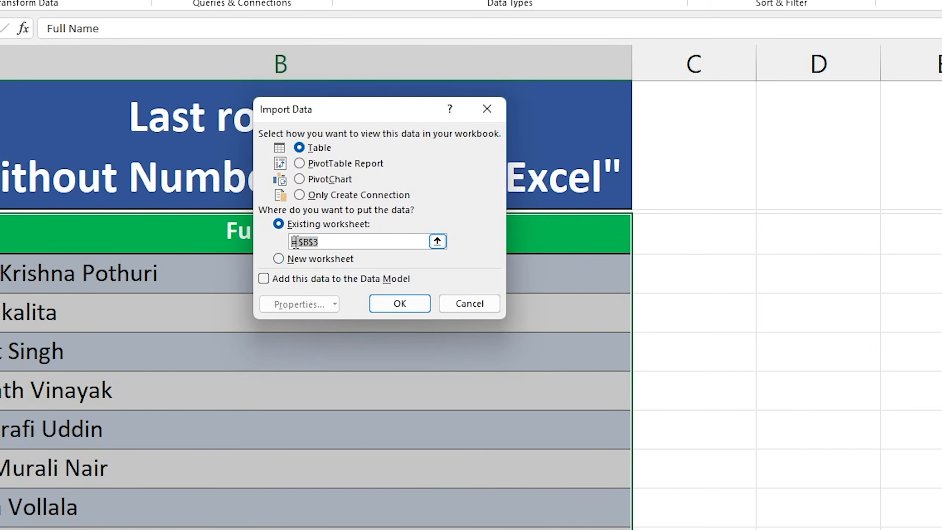
{"action": "key", "text": "BackSpace"}
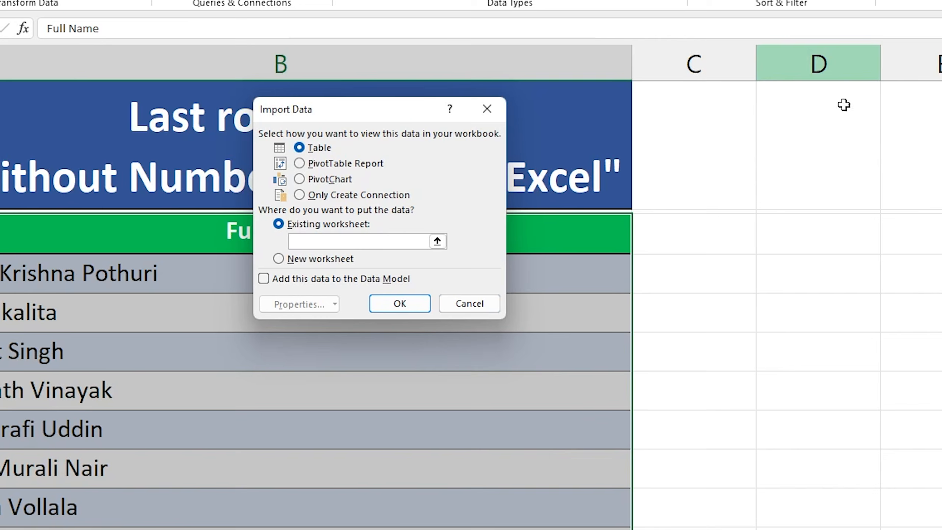
{"action": "left_click", "coordinate": [828, 241]}
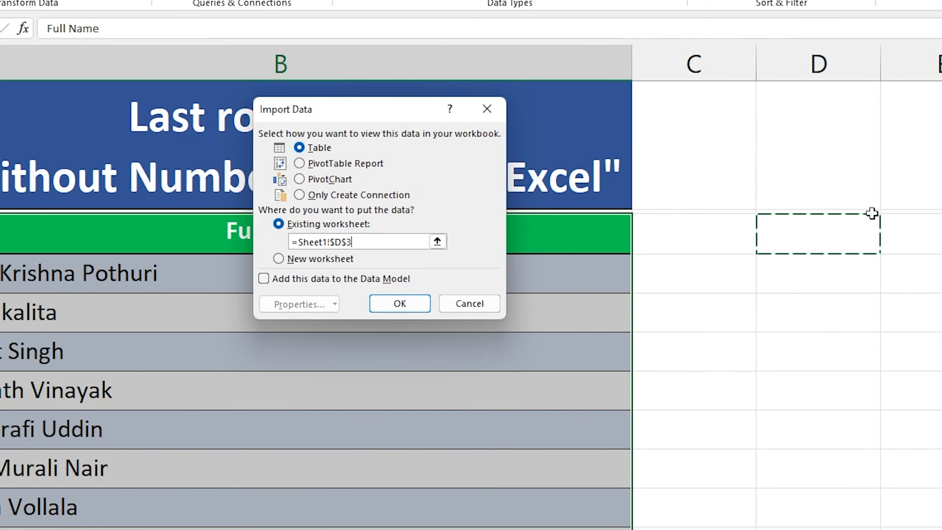
{"action": "left_click", "coordinate": [401, 303]}
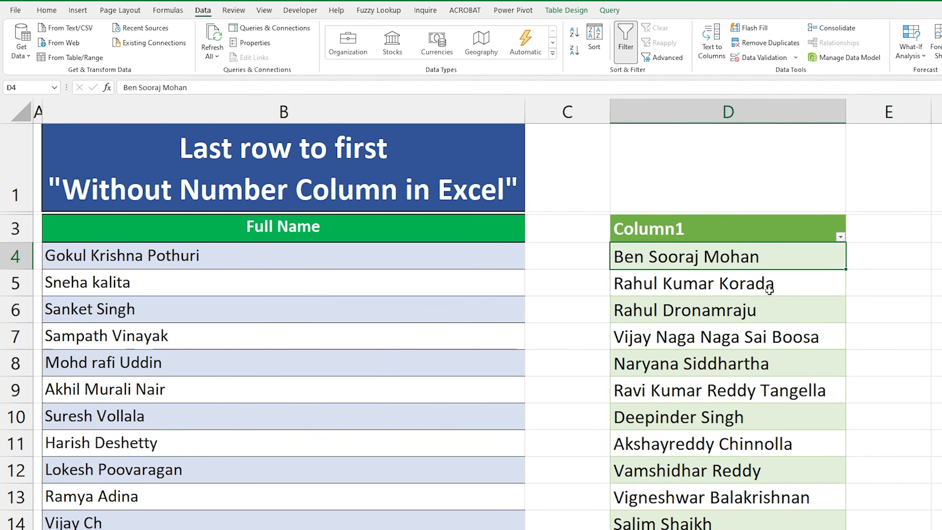
{"action": "left_click", "coordinate": [74, 262]}
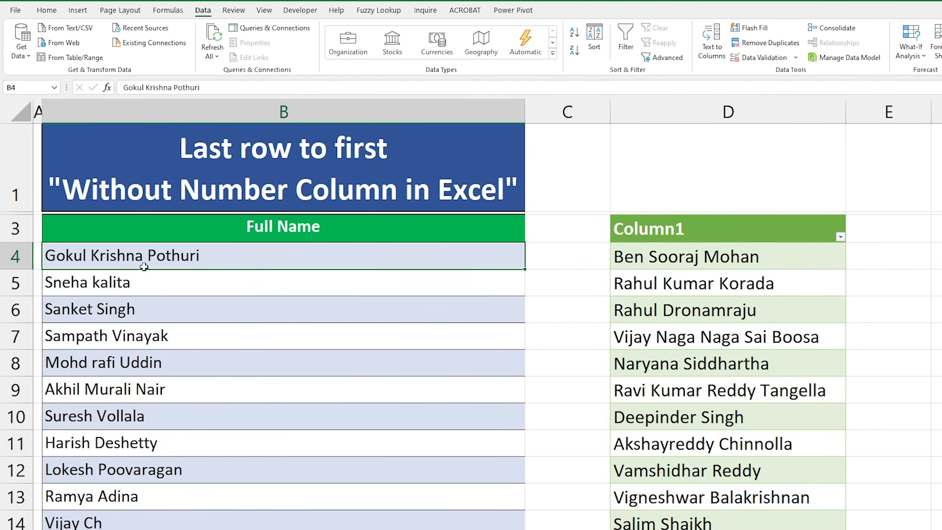
{"action": "type", "text": "="}
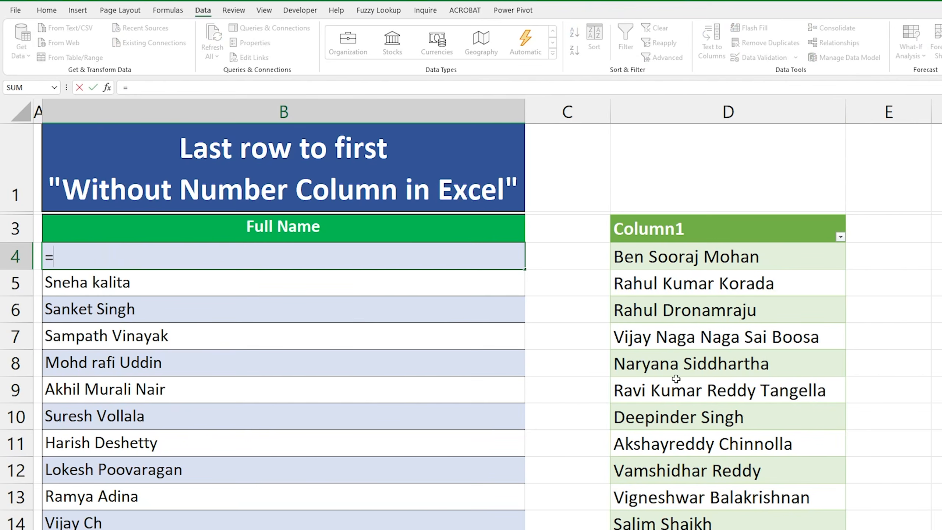
{"action": "left_click", "coordinate": [662, 258]}
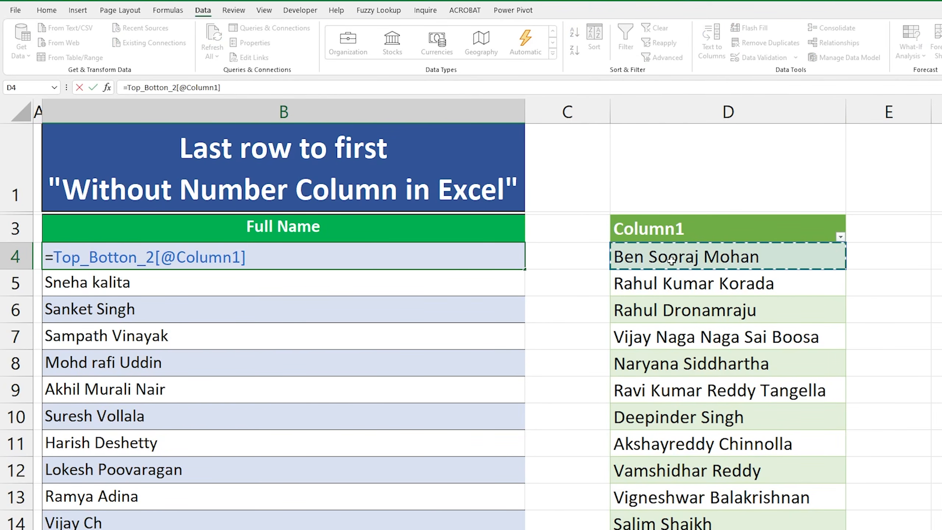
{"action": "key", "text": "Return"}
{"action": "key", "text": "Up"}
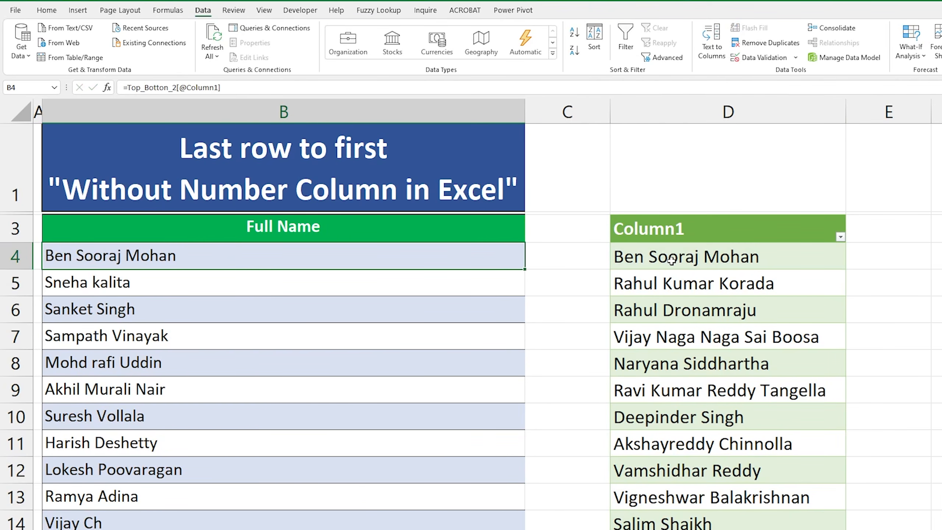
Copy the B4 formula and paste only the formula into the rest of the Full Name list through B29
{"action": "key", "text": "ctrl+c"}
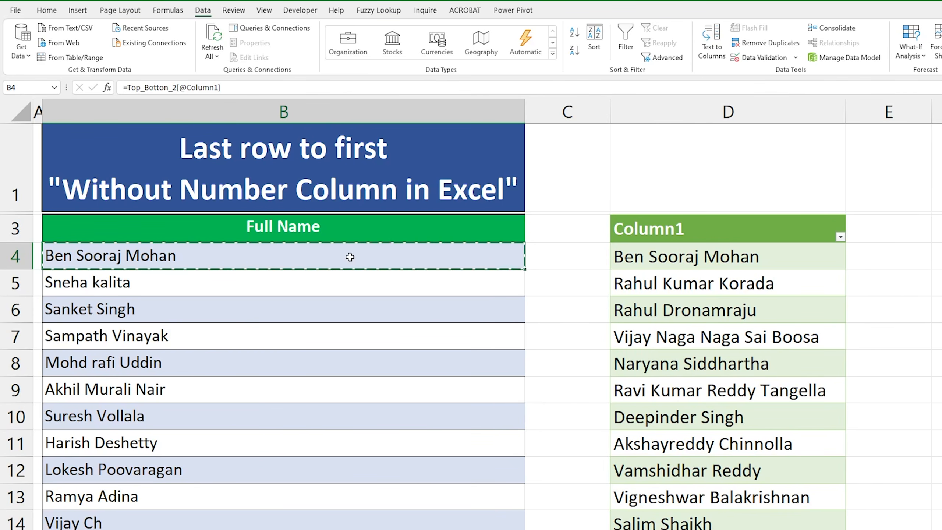
{"action": "key", "text": "Left"}
{"action": "key", "text": "Right"}
{"action": "key", "text": "ctrl+Down"}
{"action": "key", "text": "ctrl+shift+Up"}
{"action": "key", "text": "shift+Down"}
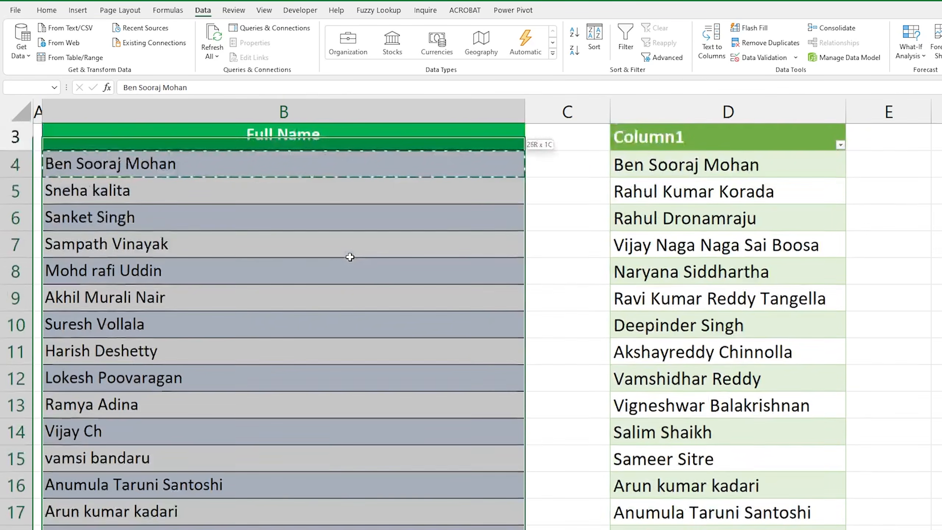
{"action": "key", "text": "ctrl+alt+v"}
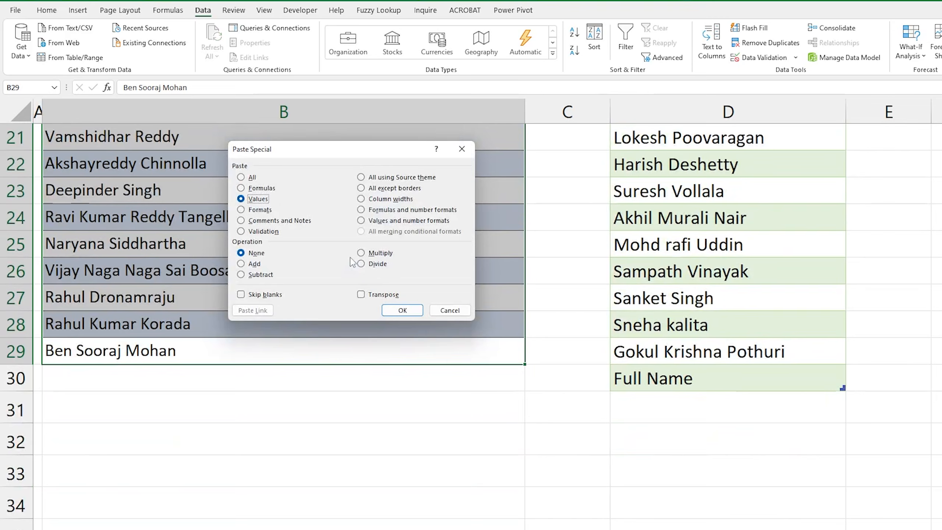
{"action": "left_click", "coordinate": [394, 309]}
{"action": "key", "text": "ctrl+Up"}
{"action": "key", "text": "Down"}
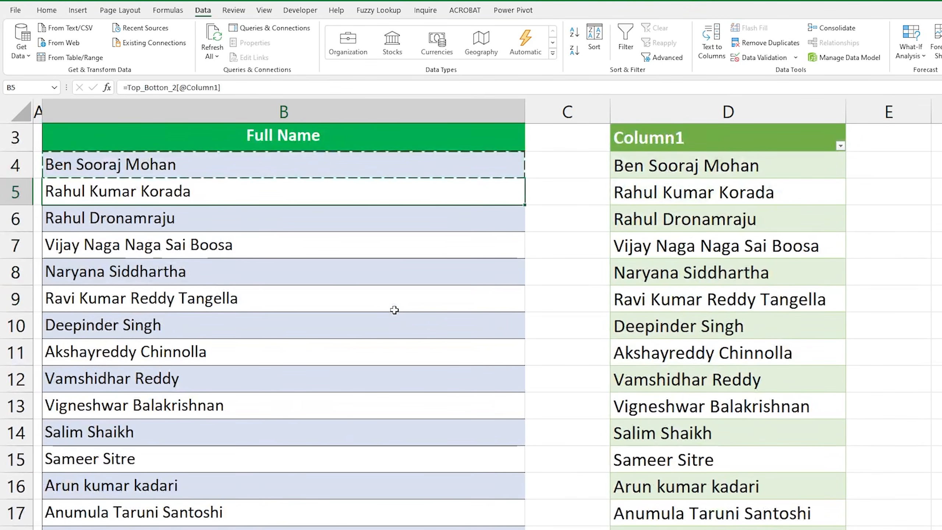
{"action": "scroll", "coordinate": [396, 309], "scroll_direction": "up", "scroll_amount": 1}
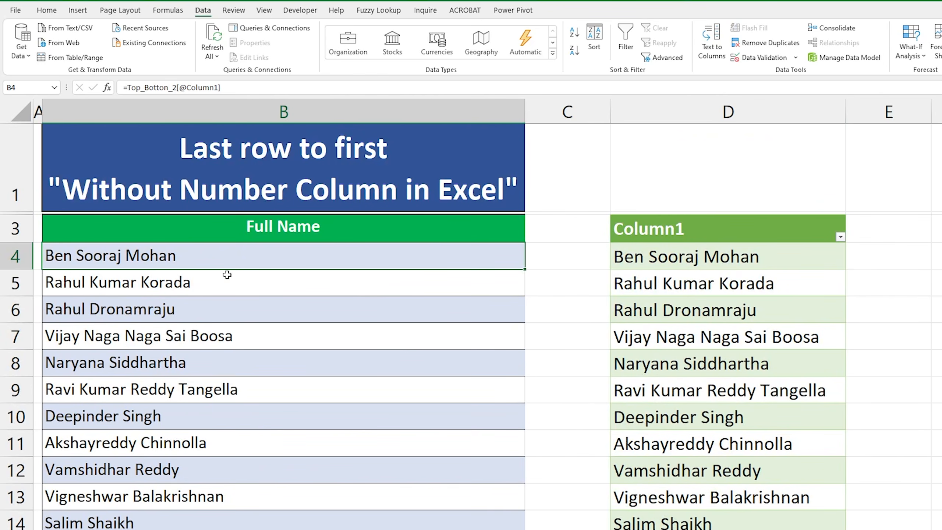
Test the link between the two lists by entering abc in D4, compare B4, and undo the entry
{"action": "left_click", "coordinate": [632, 259]}
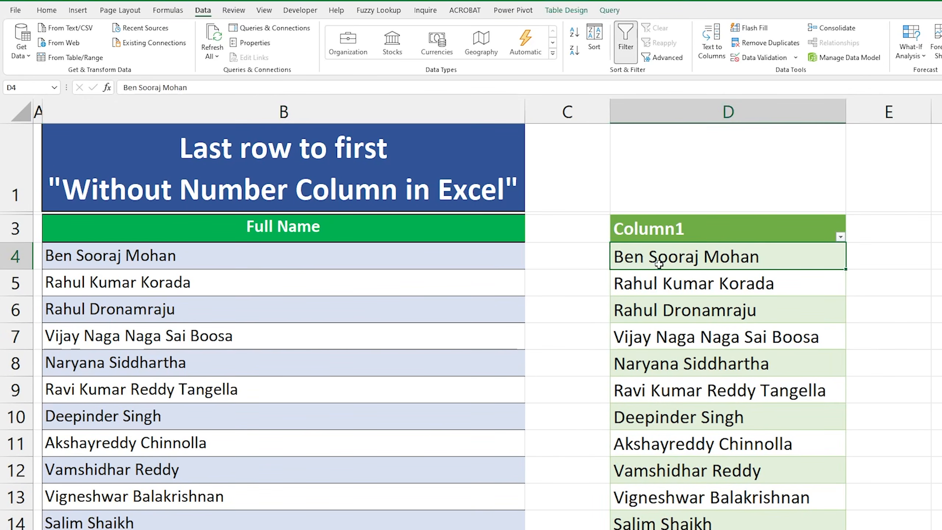
{"action": "left_click", "coordinate": [142, 261]}
{"action": "left_click", "coordinate": [693, 262]}
{"action": "type", "text": "abc"}
{"action": "key", "text": "Return"}
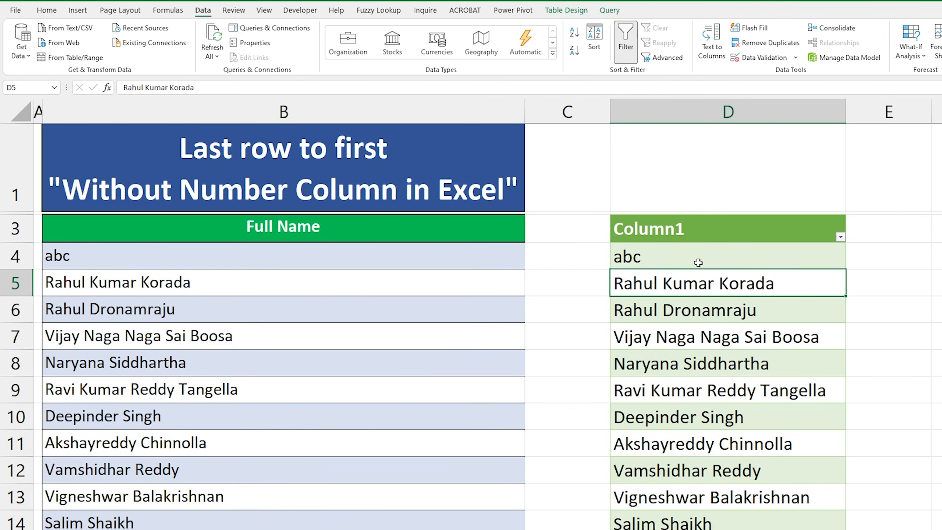
{"action": "left_click", "coordinate": [698, 262]}
{"action": "left_click", "coordinate": [139, 244]}
{"action": "key", "text": "ctrl+z"}
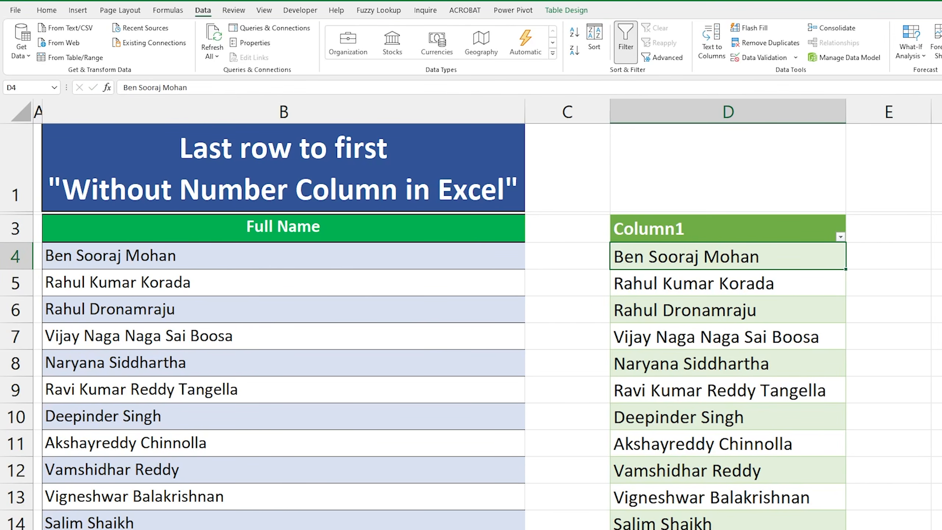
Hide column D containing the loaded query table
{"action": "right_click", "coordinate": [705, 117]}
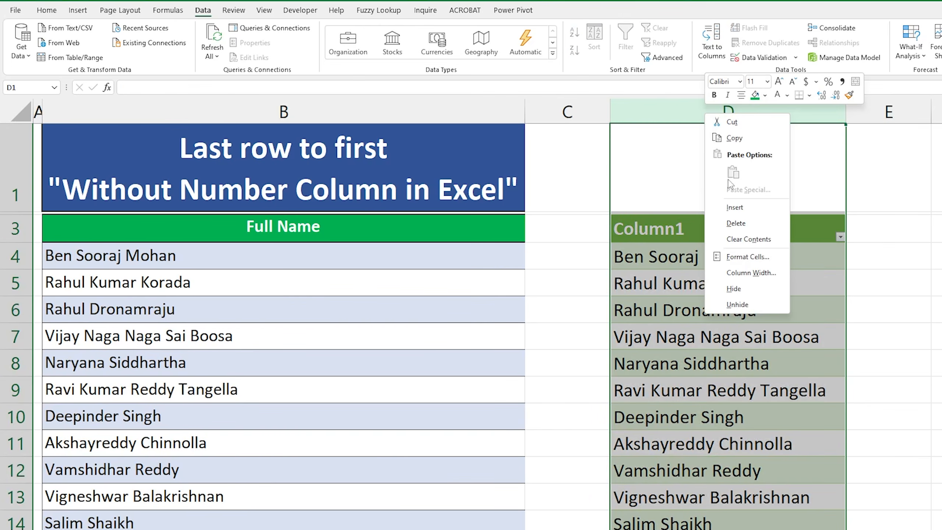
{"action": "left_click", "coordinate": [741, 288]}
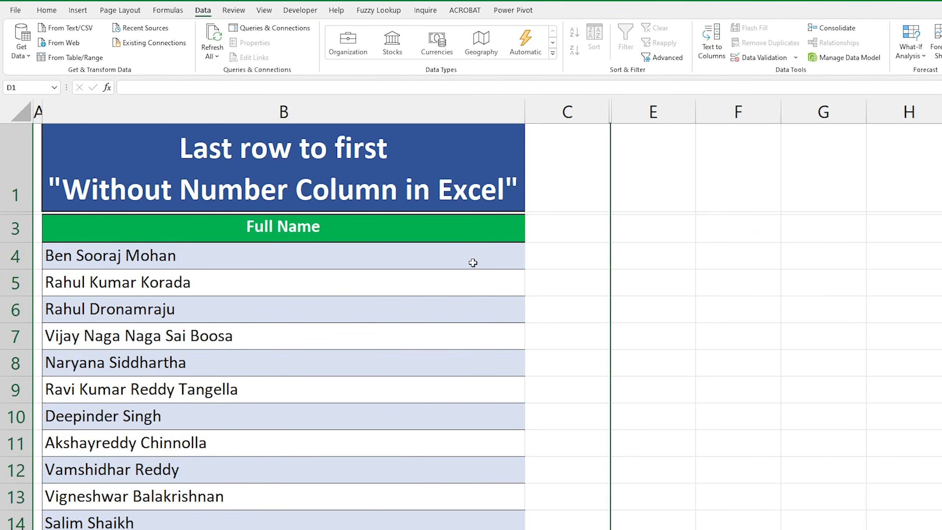
{"action": "left_click", "coordinate": [565, 237]}
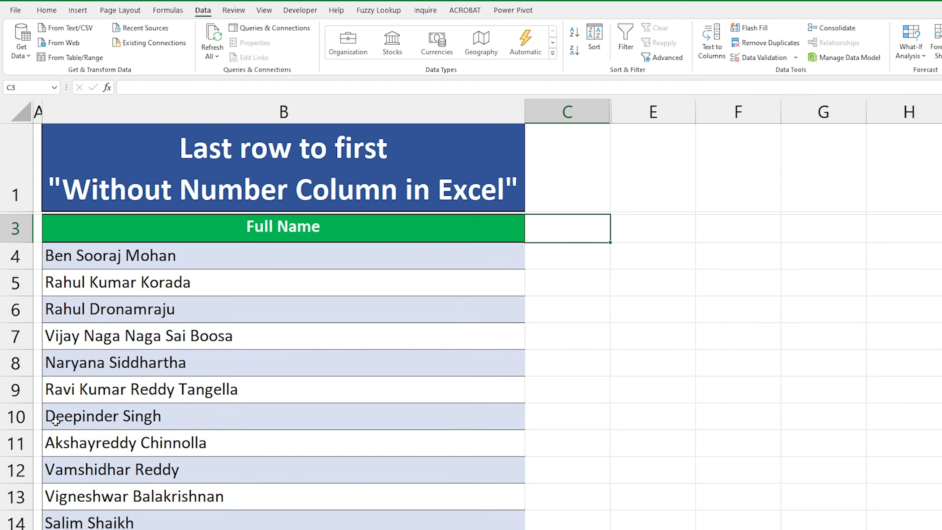
Refresh all data connections repeatedly to flip the order of the Full Name list
{"action": "left_click", "coordinate": [119, 238]}
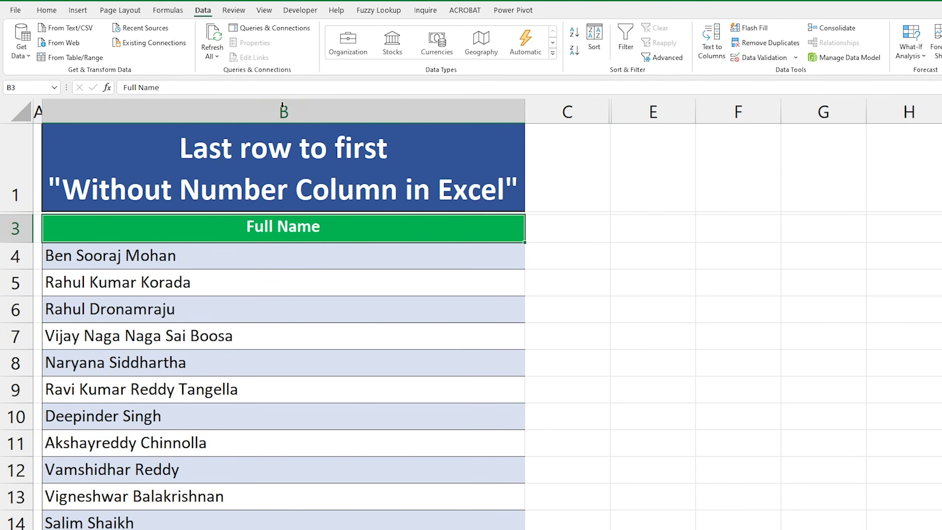
{"action": "left_click", "coordinate": [216, 39]}
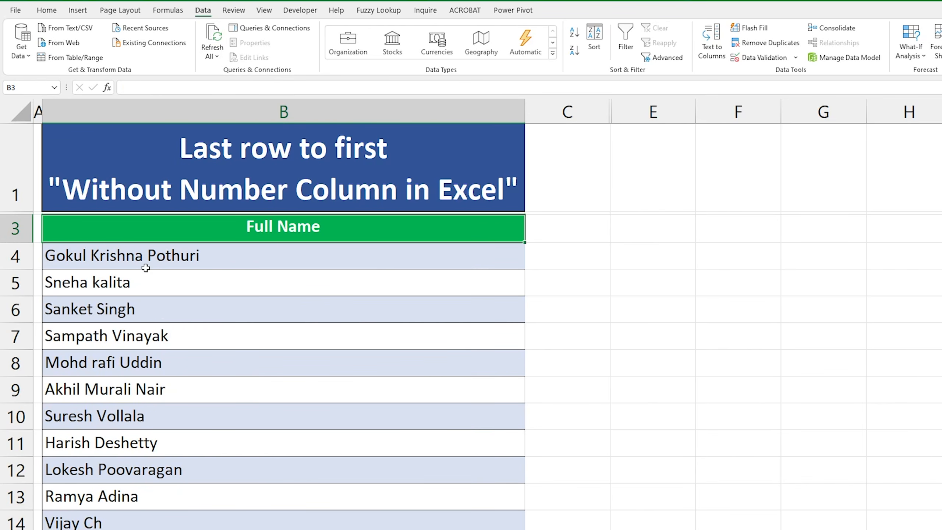
{"action": "left_click", "coordinate": [214, 41]}
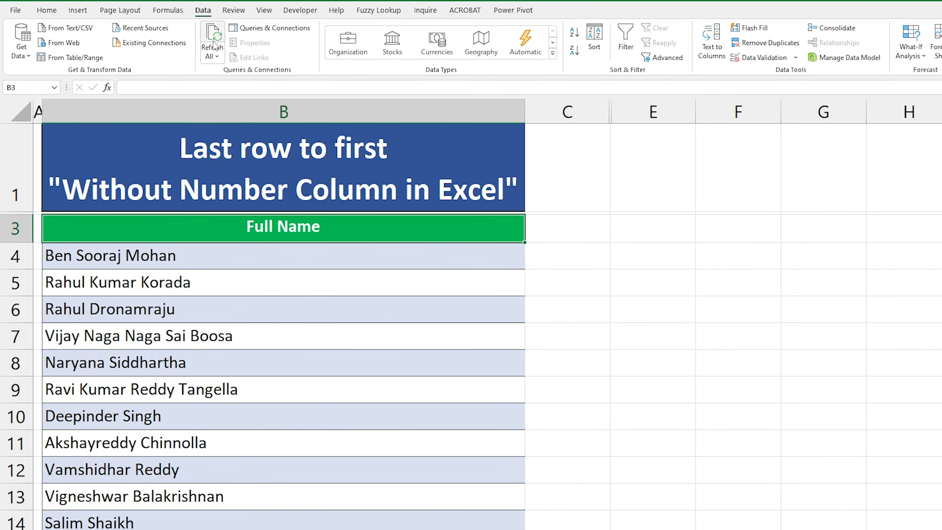
{"action": "left_click", "coordinate": [214, 44]}
{"action": "left_click", "coordinate": [215, 44]}
{"action": "left_click", "coordinate": [214, 44]}
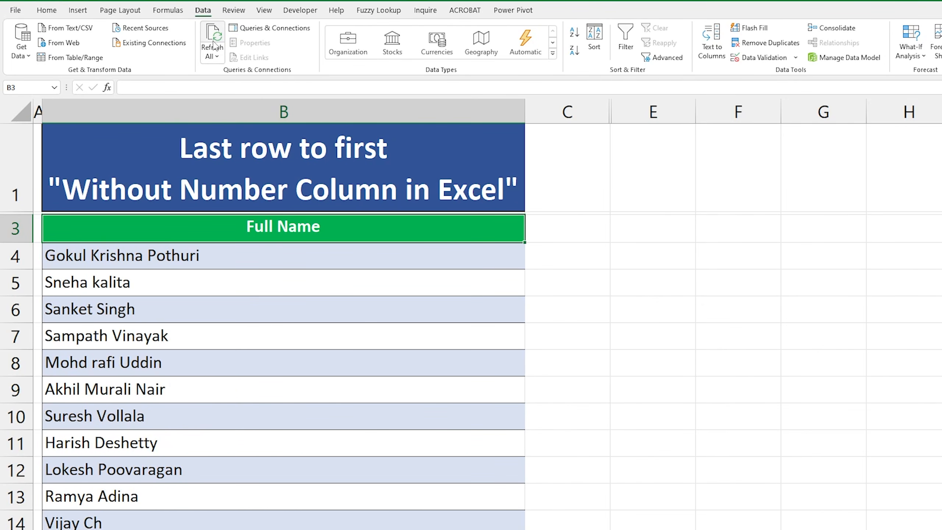
{"action": "left_click", "coordinate": [215, 43]}
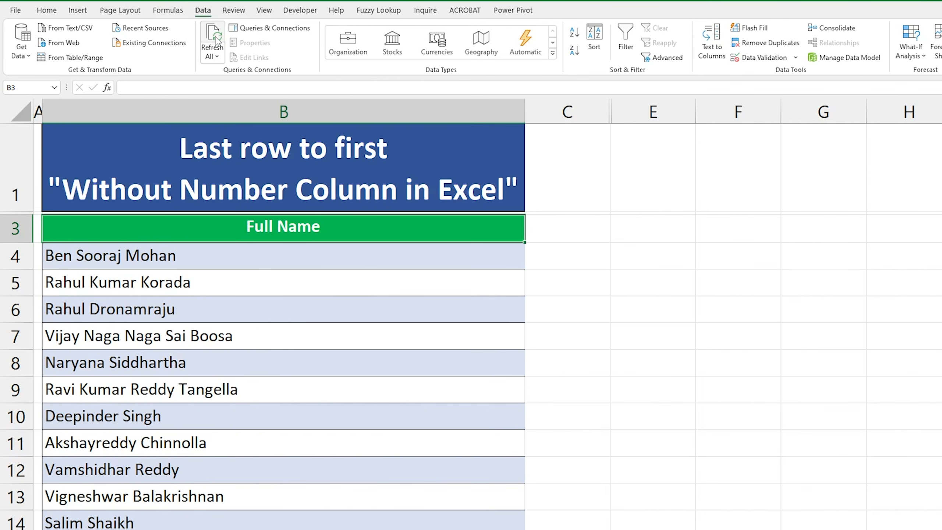